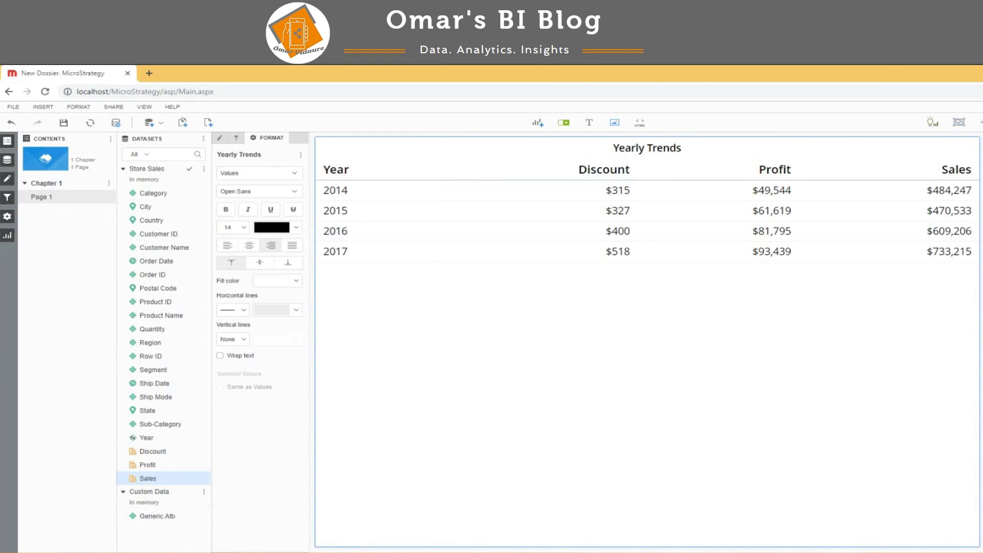
Add a Generic Atb filter above the Yearly Trends grid and make it target that grid.
click(563, 122)
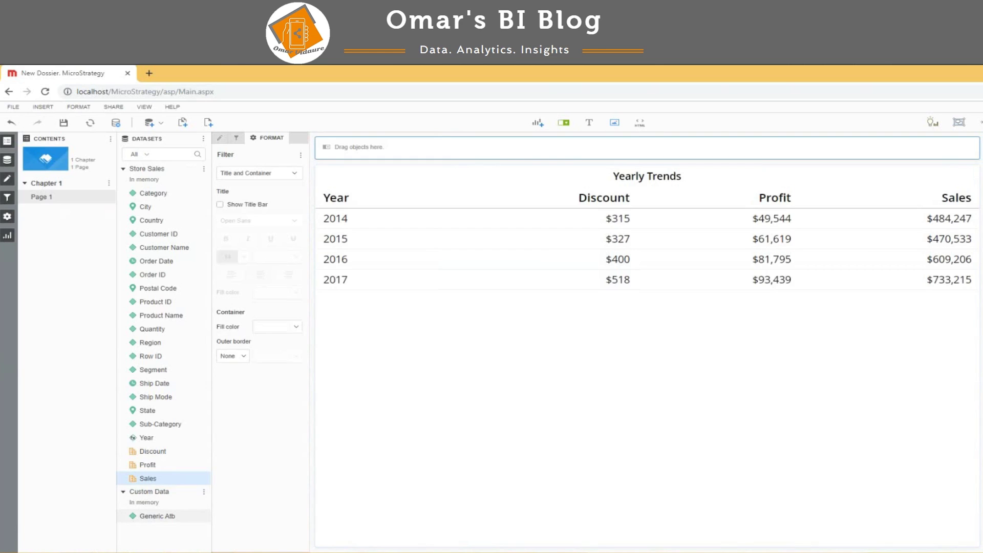
drag(157, 516, 630, 149)
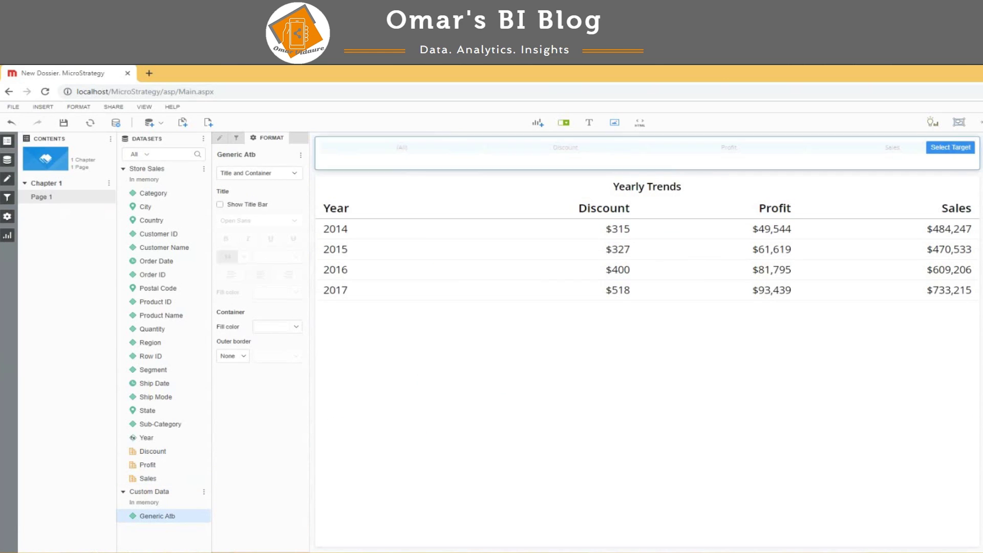
click(950, 147)
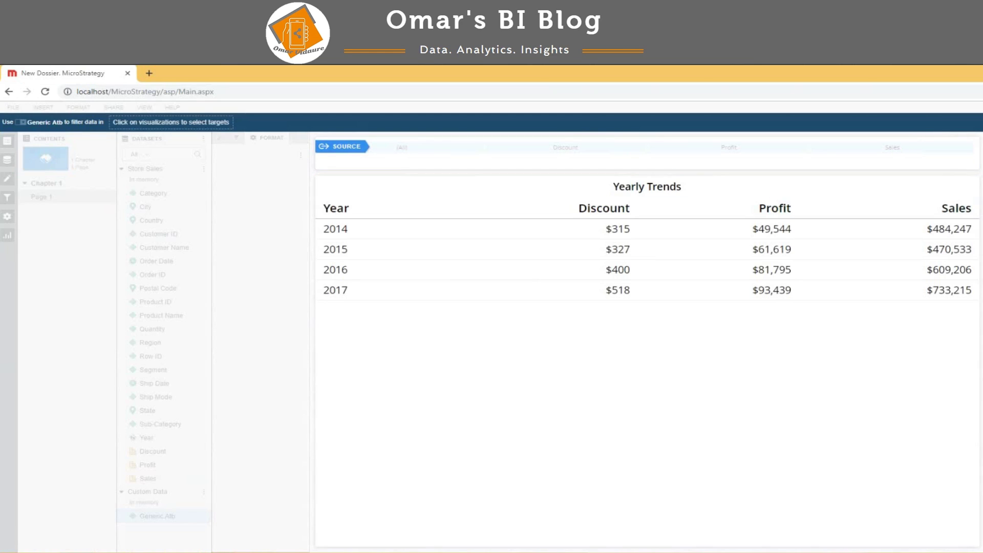
click(647, 359)
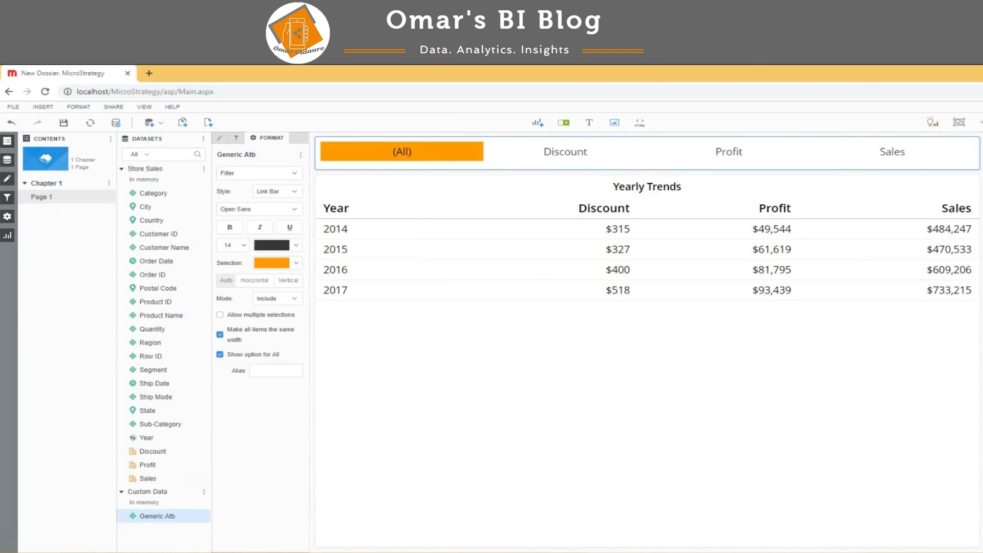
click(203, 169)
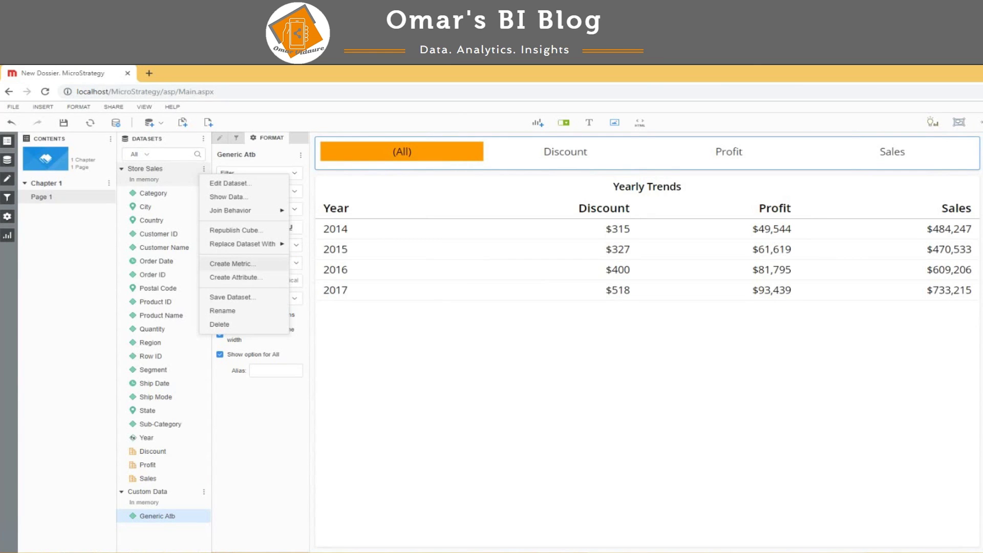
Create a new formula metric named Metric, selecting its default Sum formula for replacement.
click(232, 263)
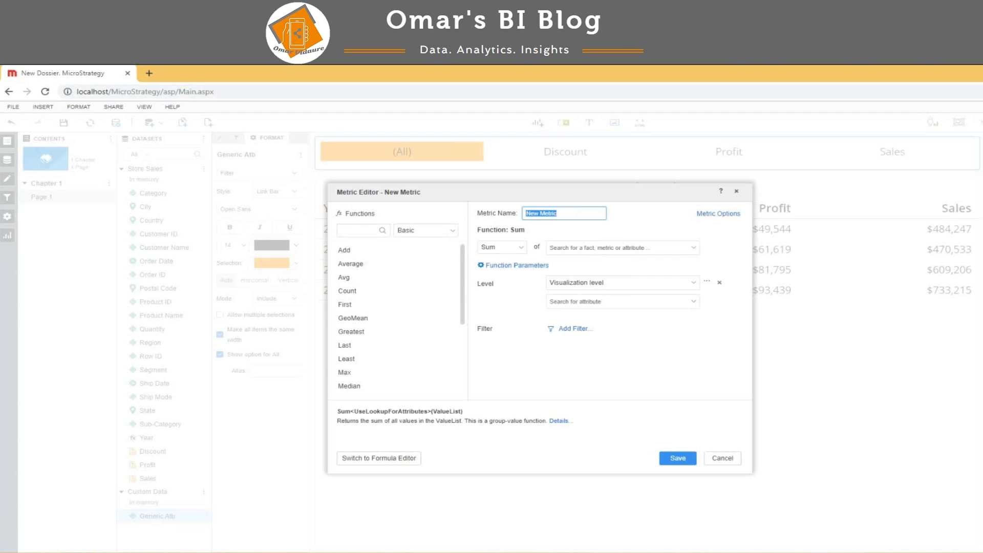
click(378, 458)
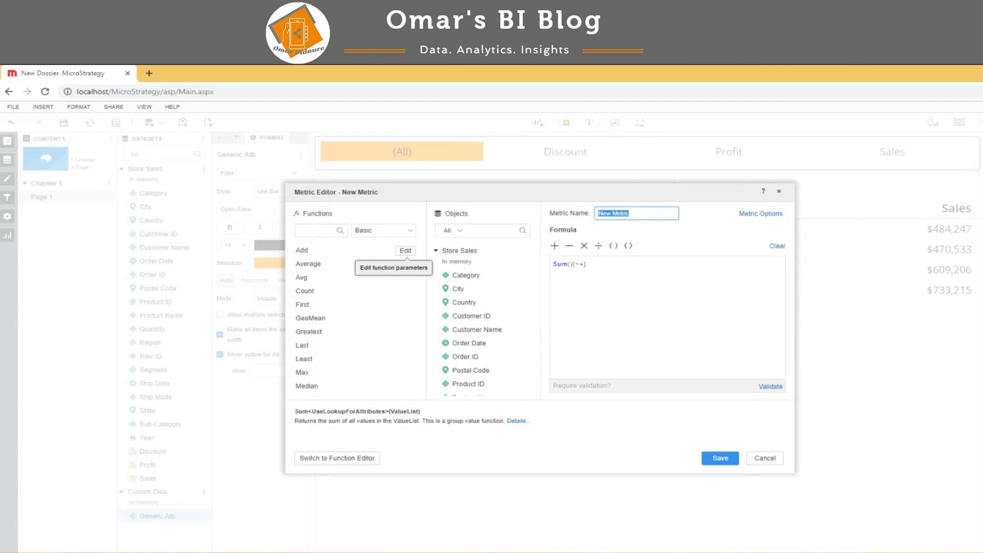
text(Metric)
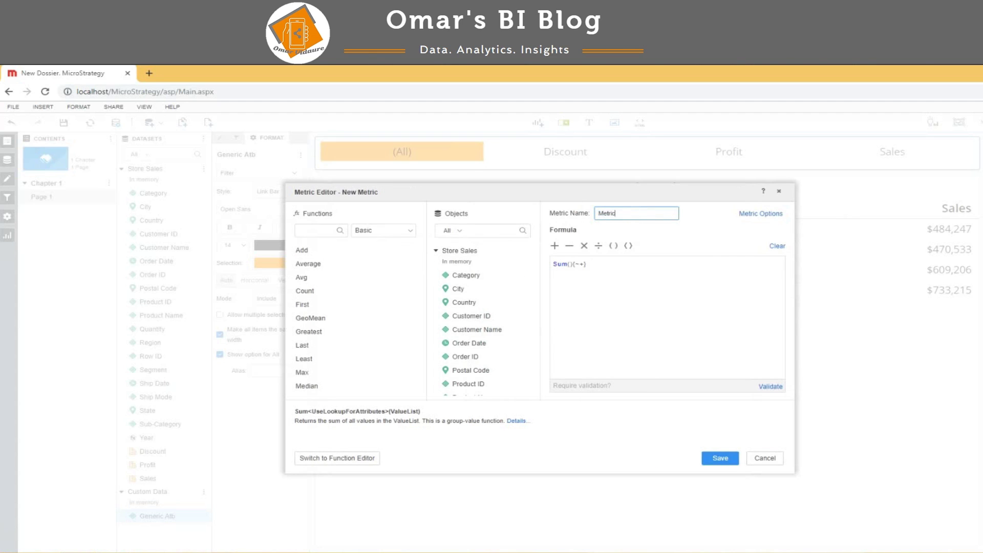
drag(588, 265, 552, 264)
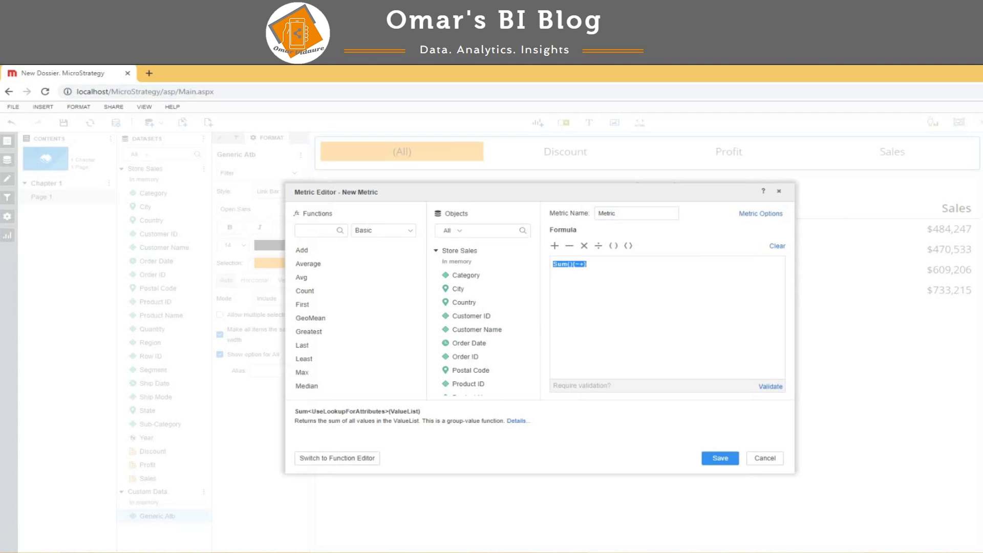
Start the Case formula: when Generic Atb@ID = "Sales", return Sales.
text(Case()
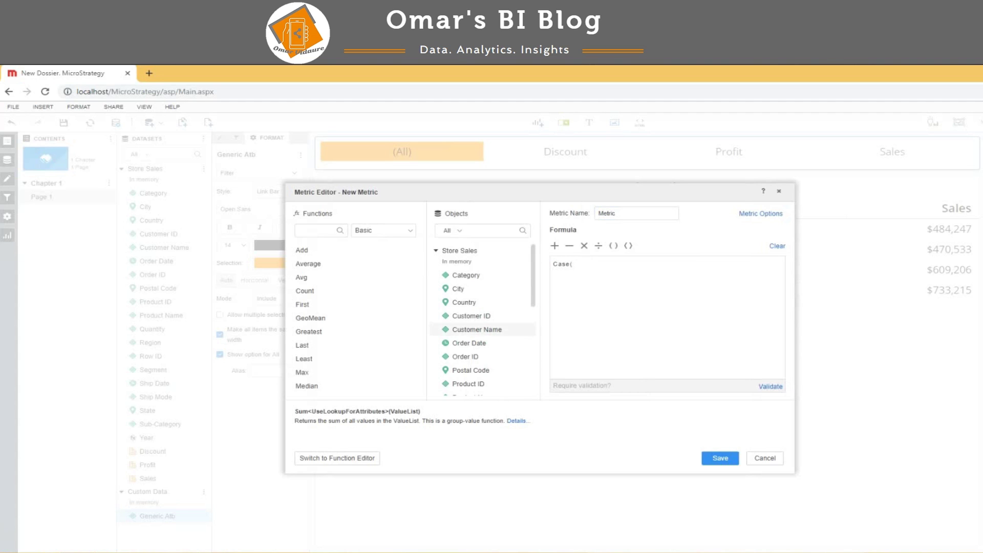
scroll(481, 333, down, 5)
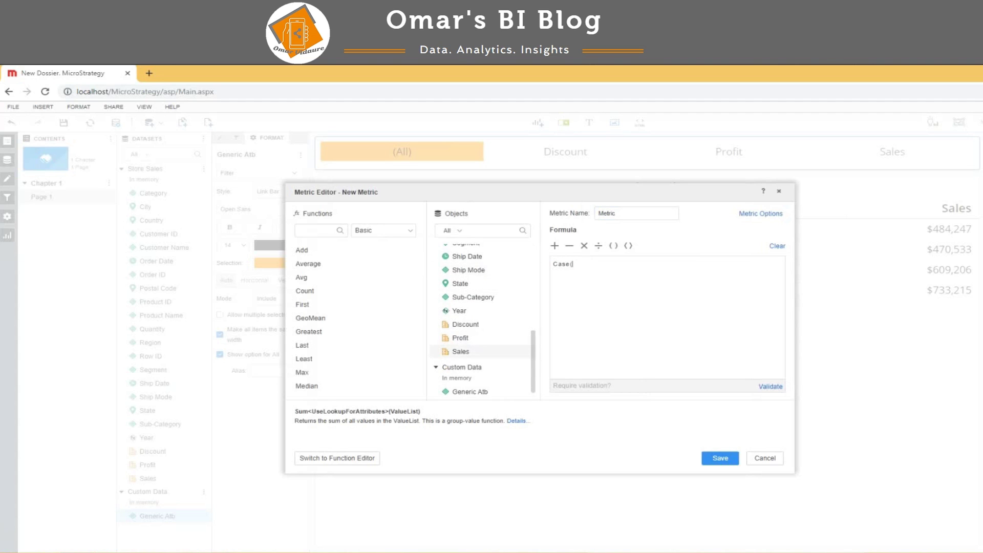
double_click(470, 386)
text(@ID = "Sal)
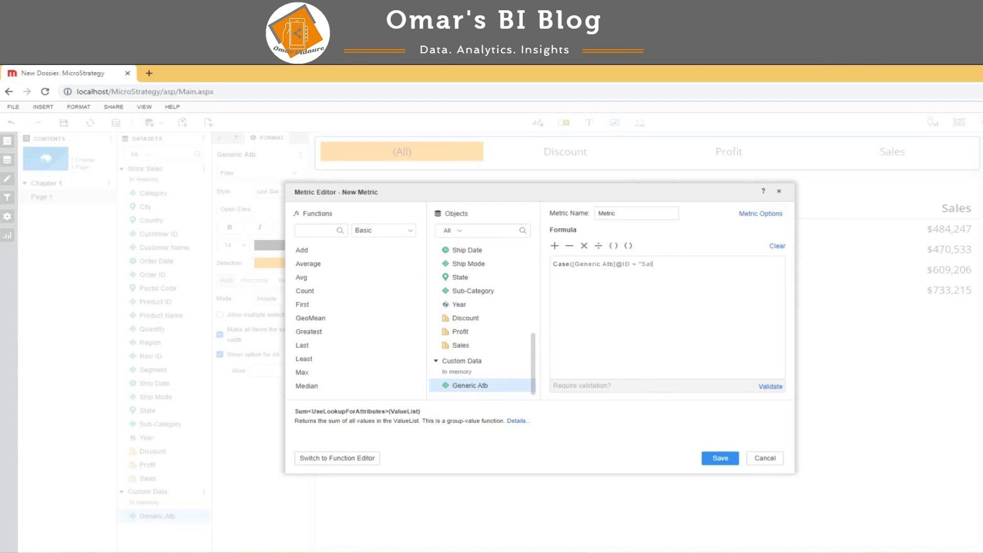
text(es",)
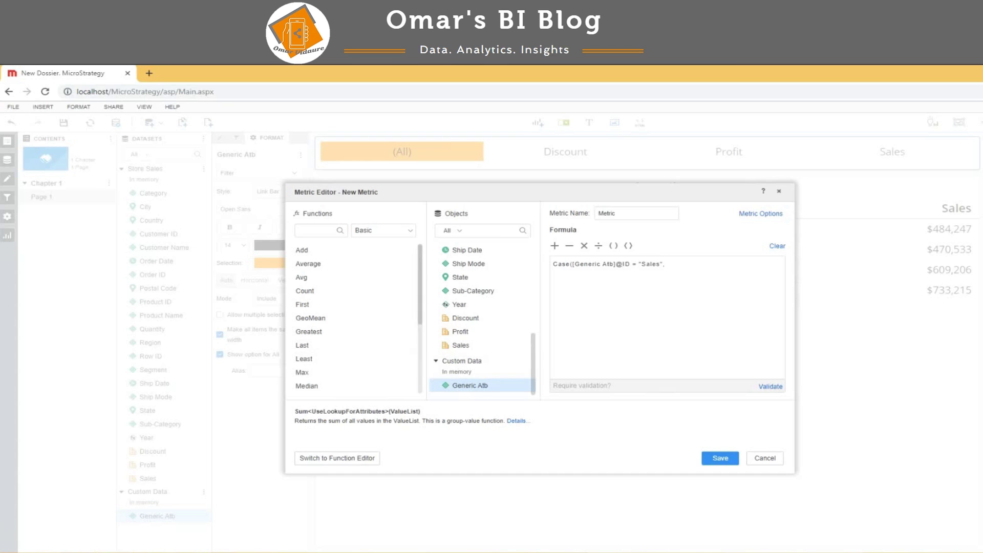
double_click(461, 345)
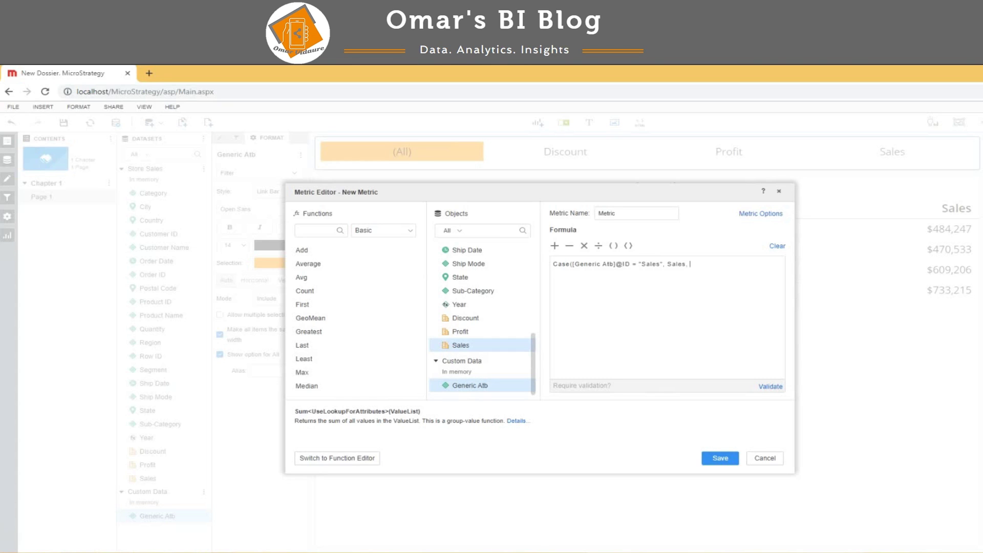
Add the Generic Atb@ID = "Profit" condition returning Profit, Discount as fallback, and validate.
double_click(470, 385)
text(@ID="Profit",)
double_click(460, 332)
double_click(460, 332)
text(,)
double_click(465, 317)
text())
click(770, 386)
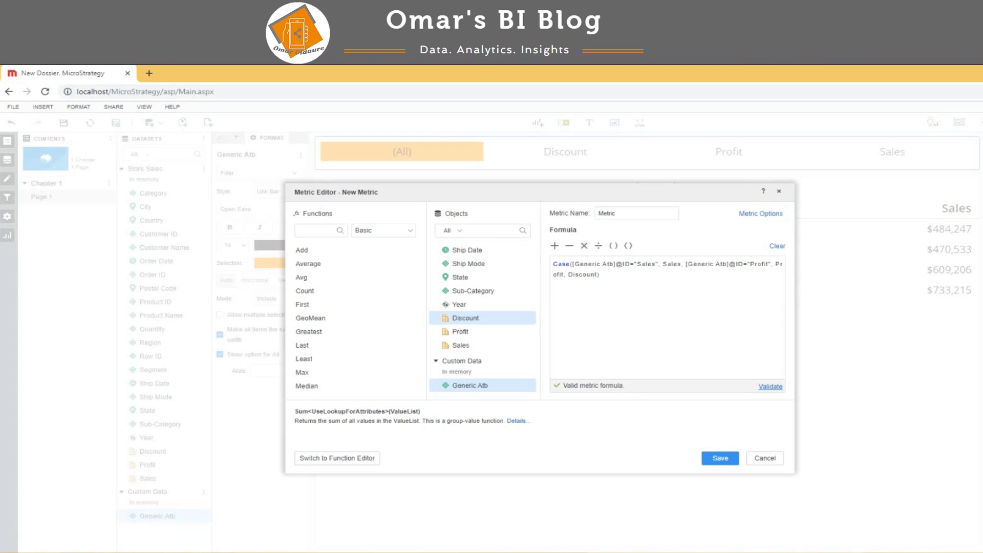
Save Metric, add it and Generic Atb to Yearly Trends, placing Metric Names before Generic Atb.
click(720, 457)
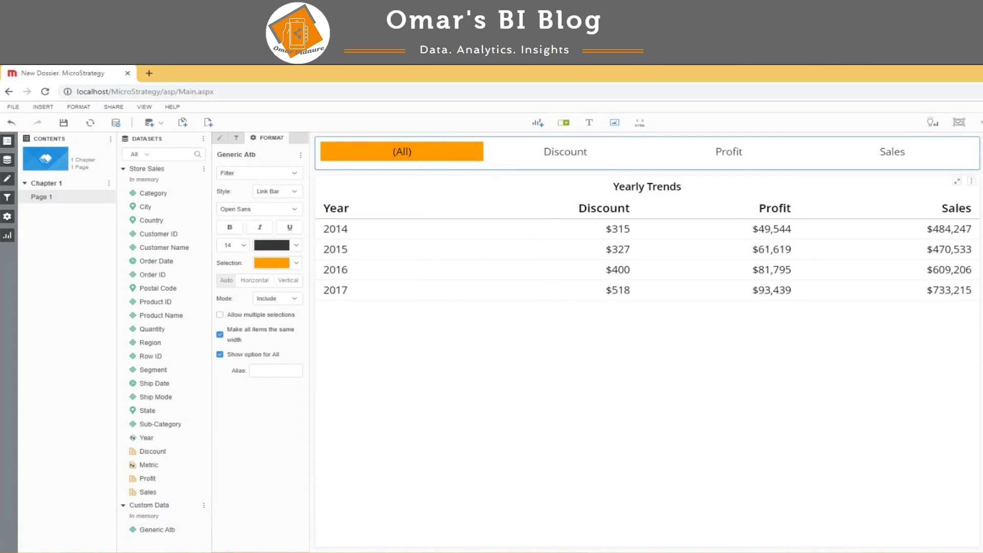
drag(149, 465, 593, 436)
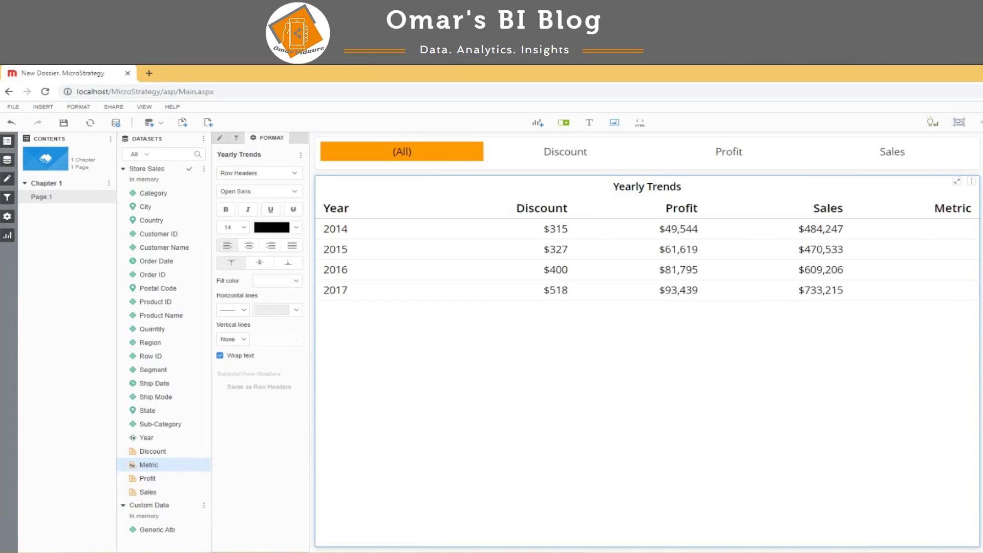
drag(157, 529, 515, 315)
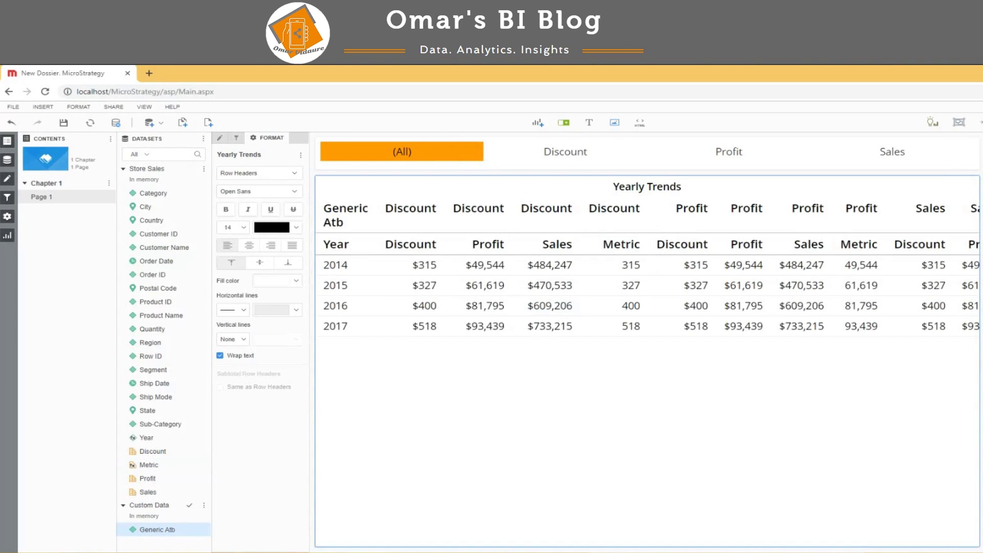
click(220, 137)
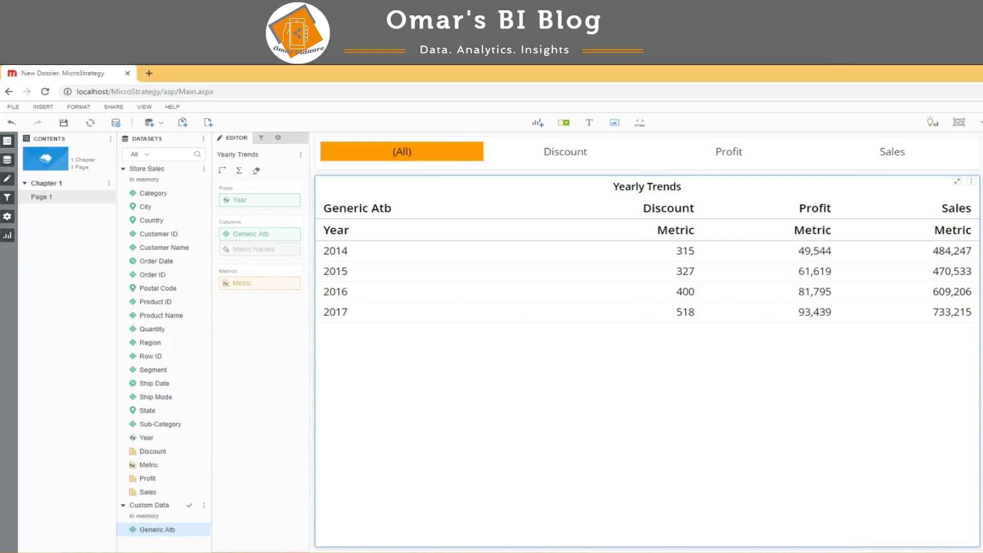
drag(254, 248, 279, 242)
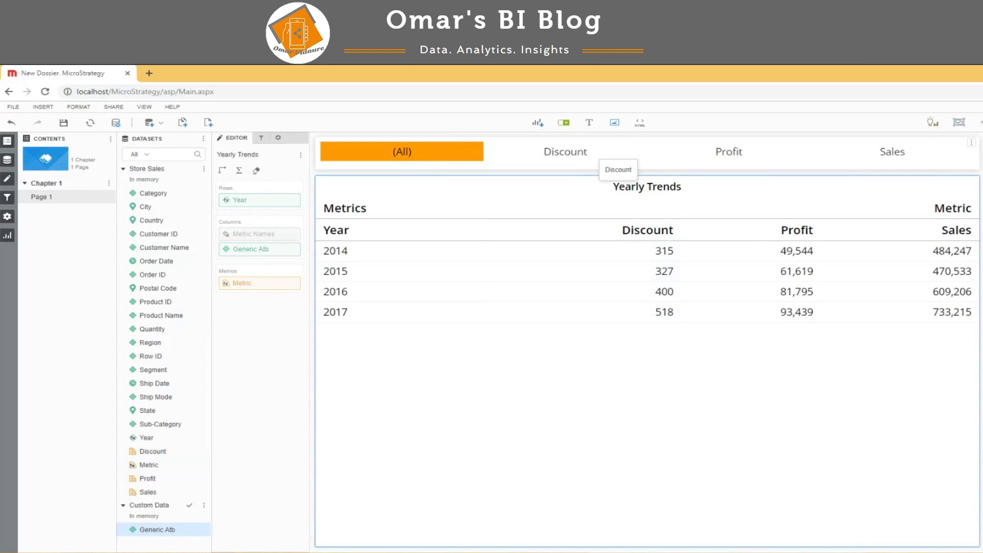
Try Discount and Profit in the link bar, then allow multiple selections and add Sales.
click(612, 156)
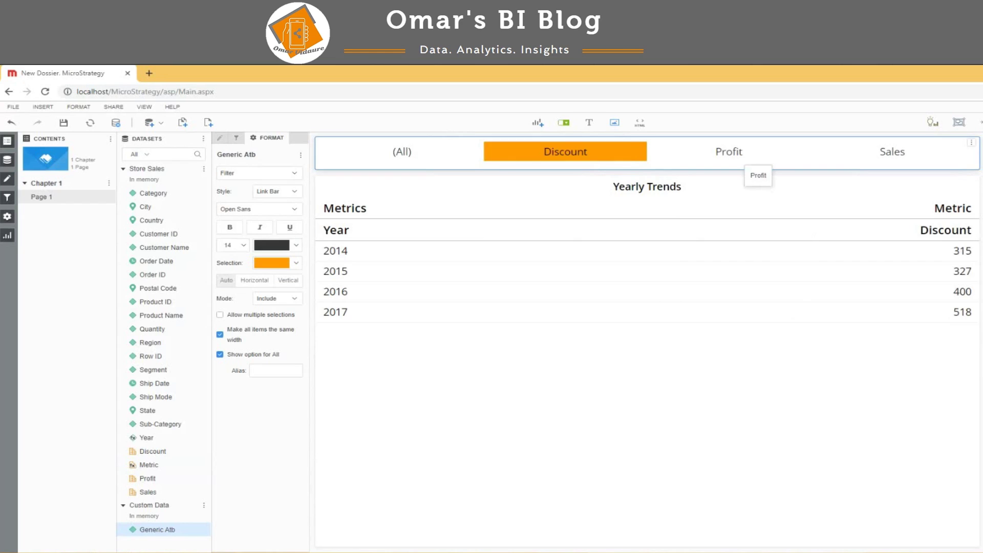
click(752, 153)
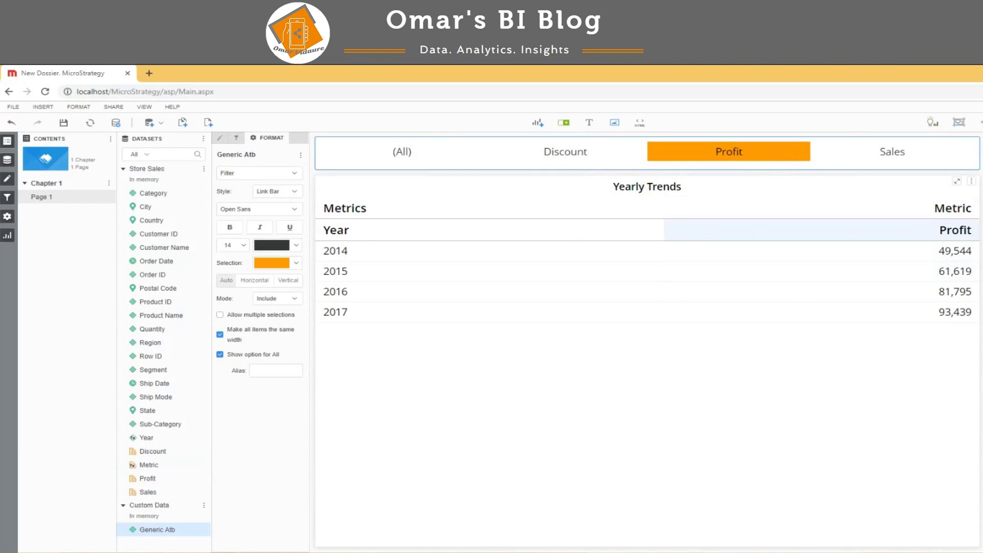
click(971, 142)
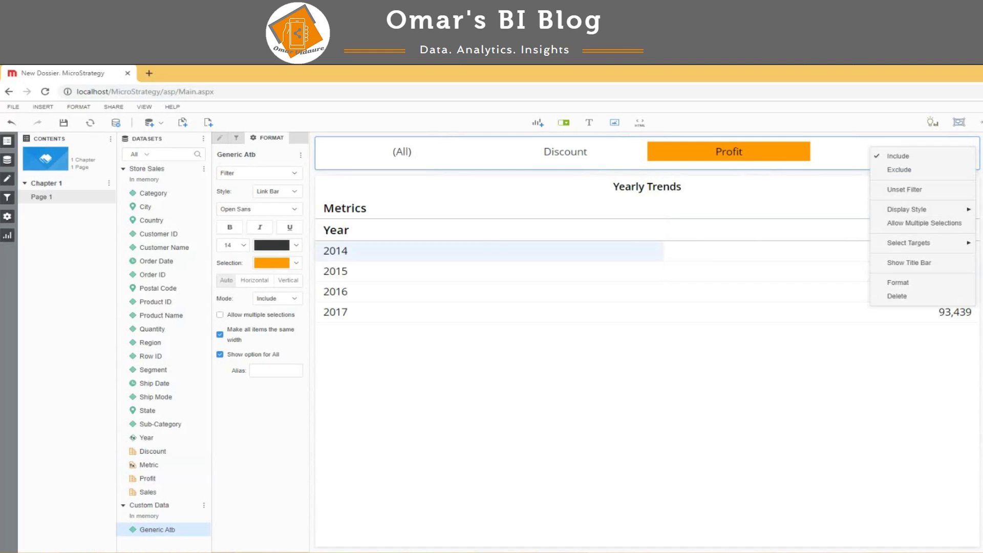
click(236, 138)
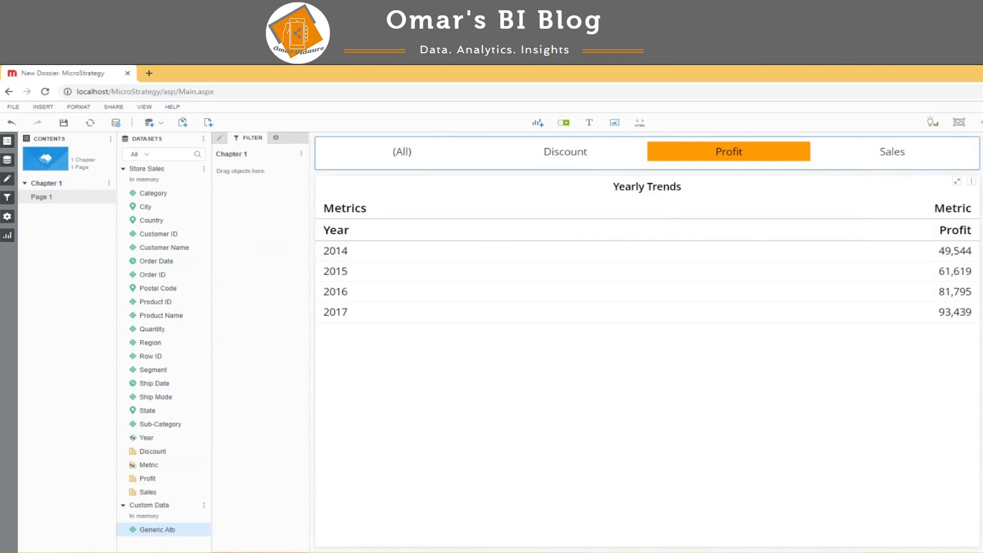
click(276, 138)
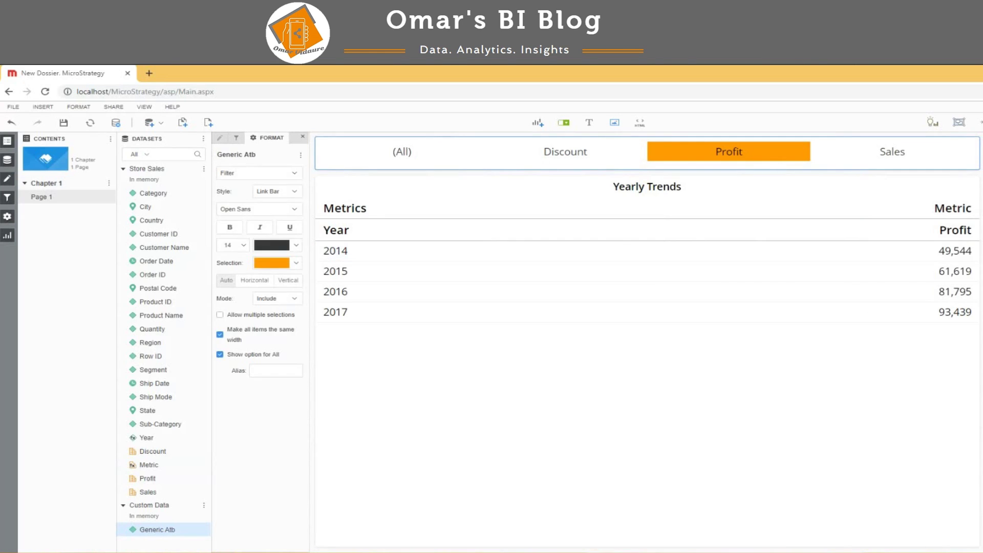
click(220, 315)
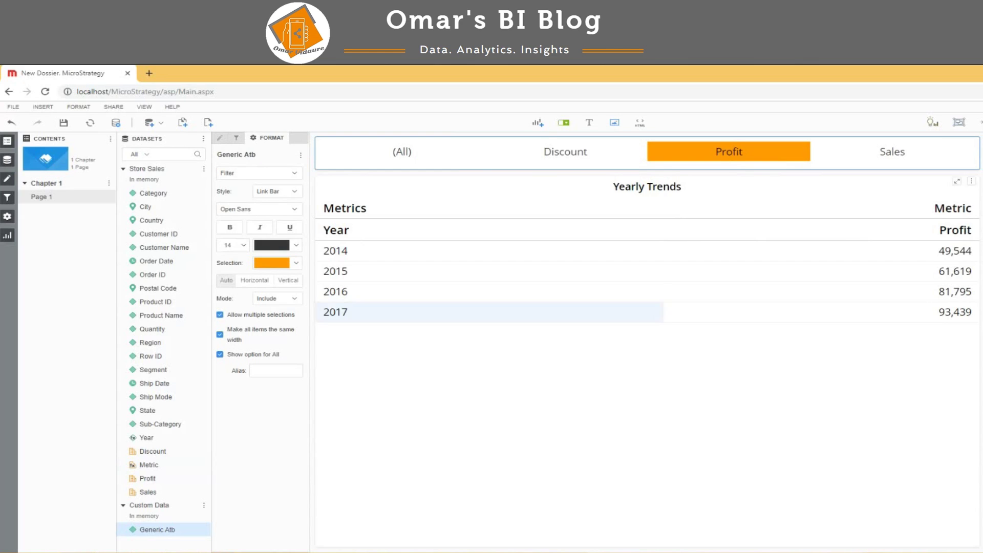
click(824, 157)
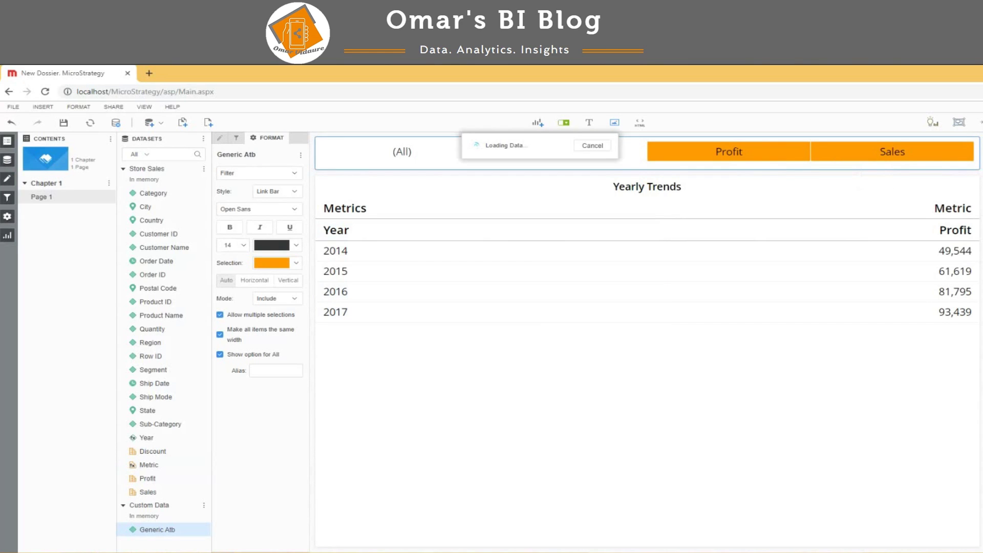